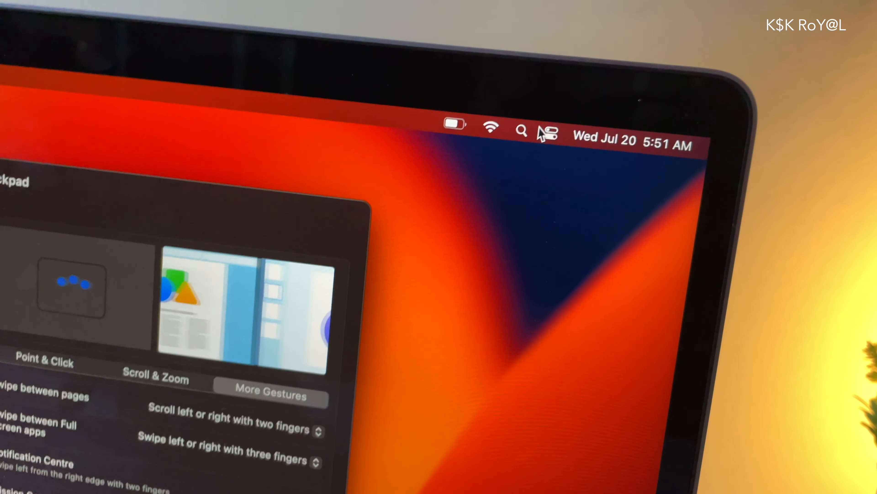
Turn Stage Manager off and back on in Control Centre
left_click(550, 137)
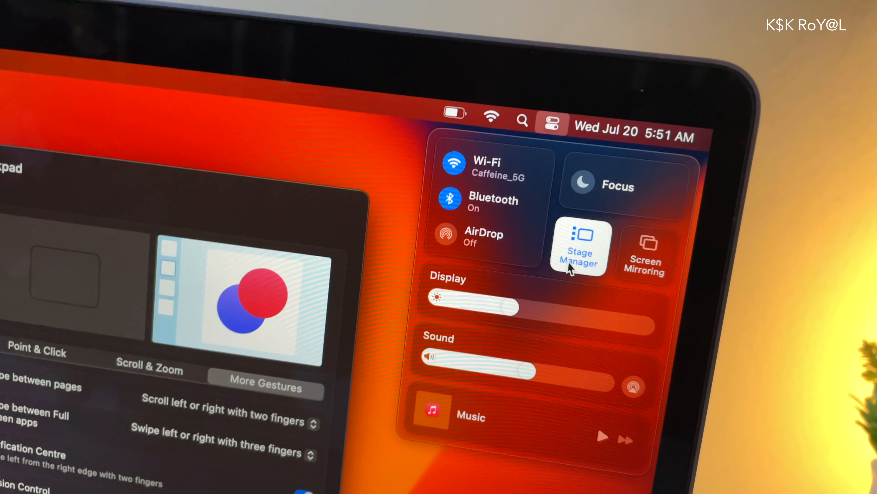
left_click(571, 266)
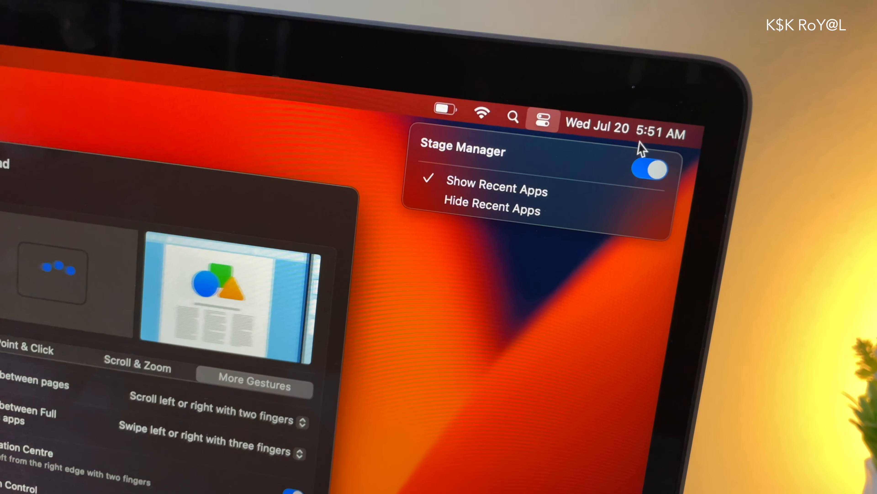
left_click(642, 170)
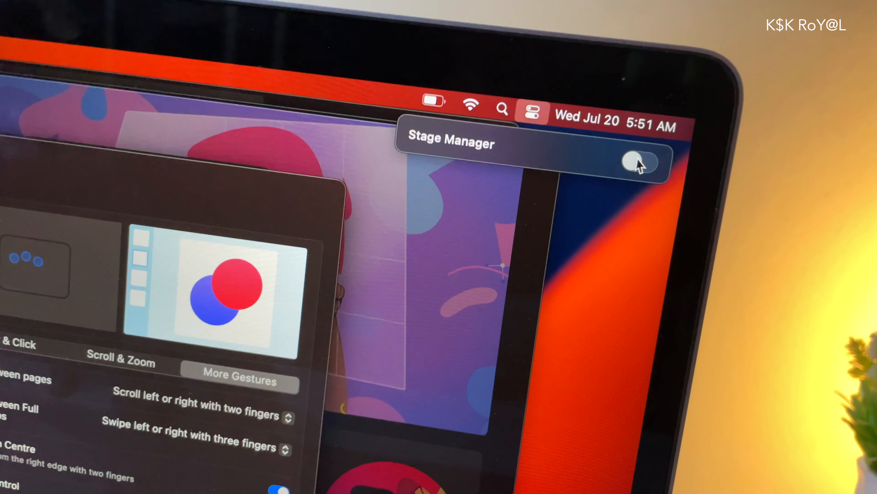
left_click(634, 159)
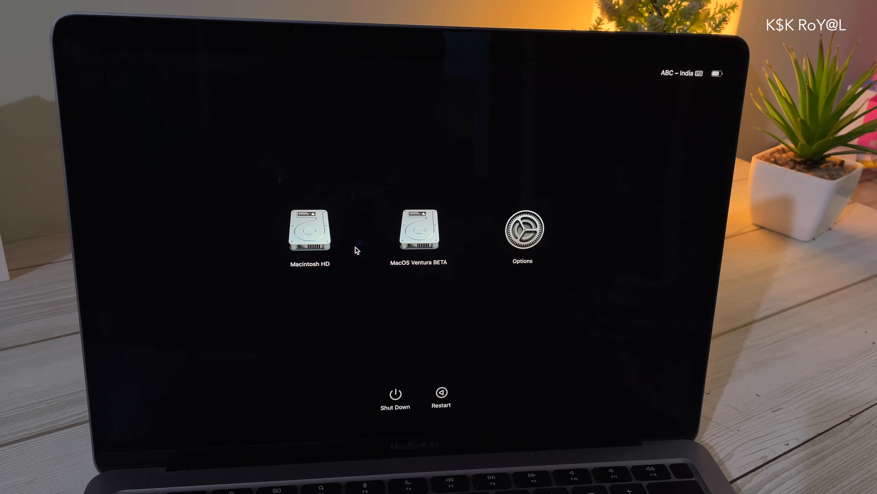
Choose Macintosh HD as the startup volume instead of MacOS Ventura BETA and continue booting
left_click(326, 241)
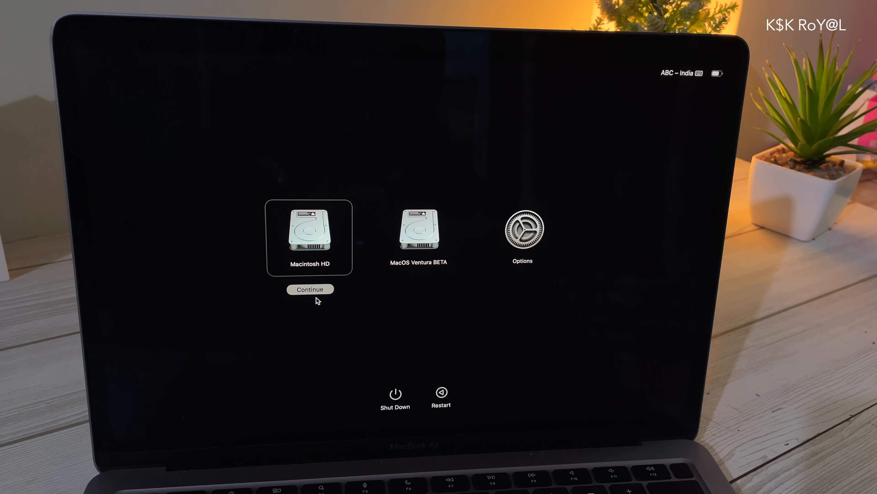
left_click(416, 249)
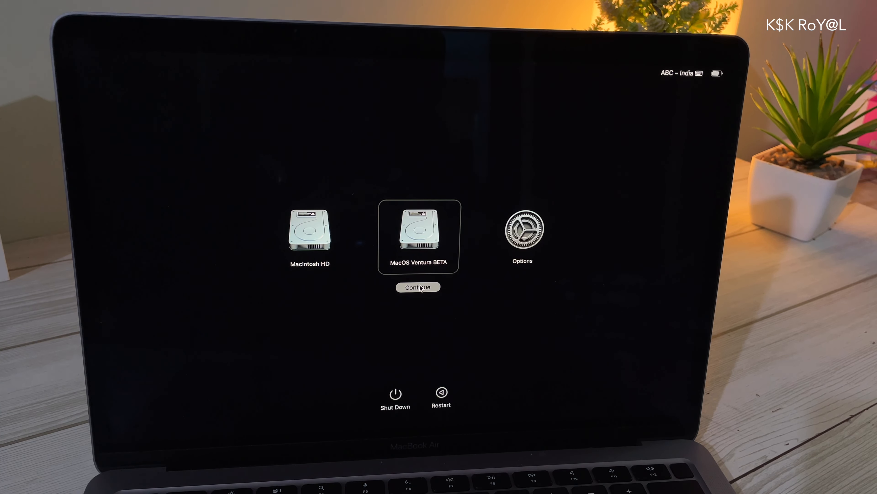
left_click(322, 248)
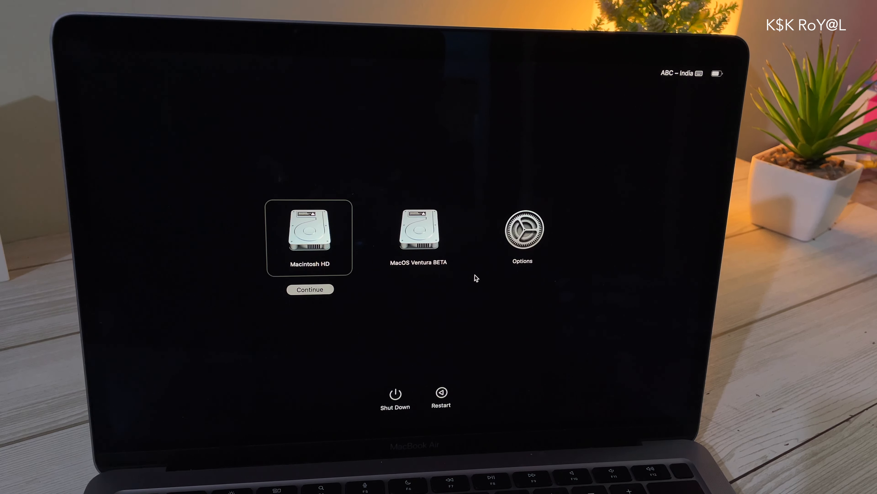
key("Return")
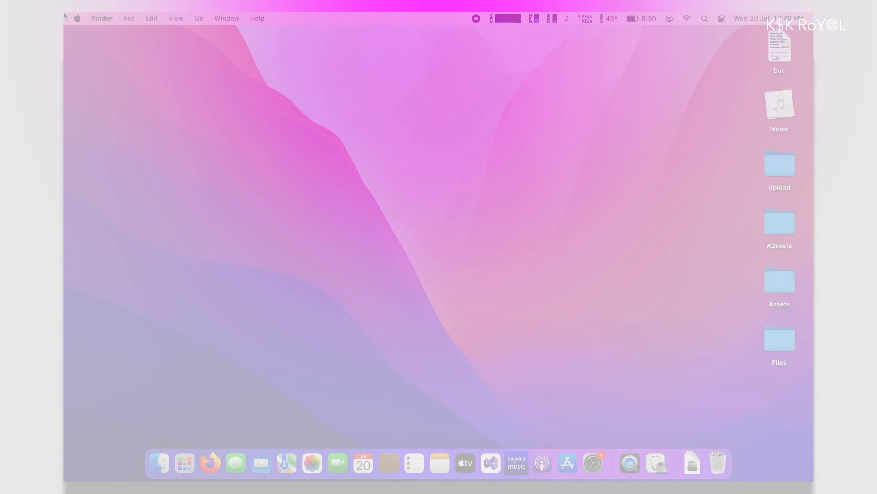
Open the About This Mac information
left_click(78, 18)
left_click(93, 34)
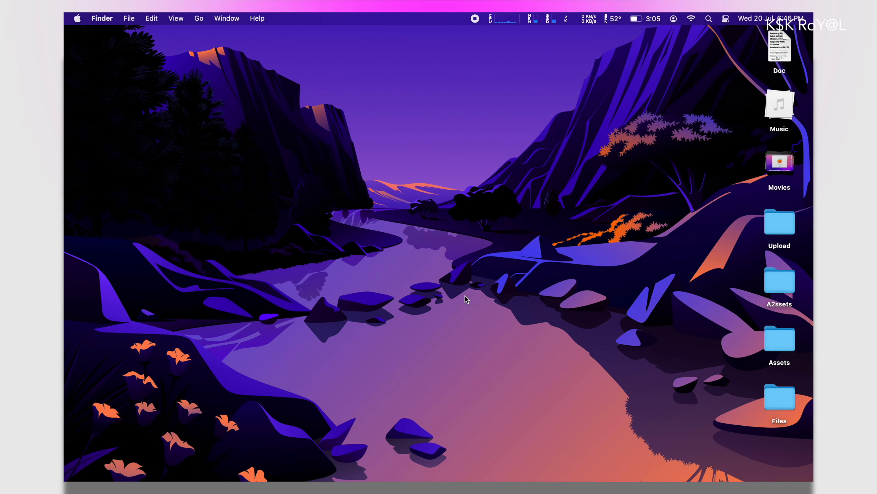
Open Disk Utility, look over the volumes inside Macintosh HD, and set the sidebar to show all devices
key("F4")
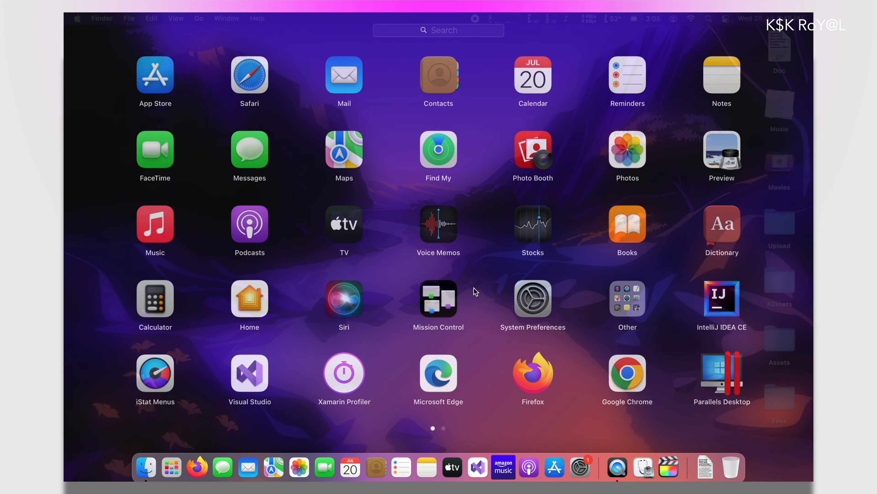
left_click(622, 294)
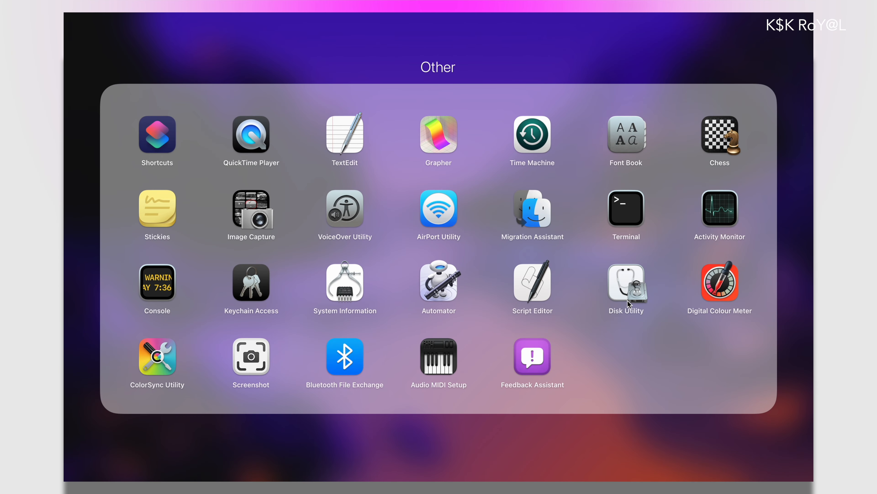
left_click(626, 290)
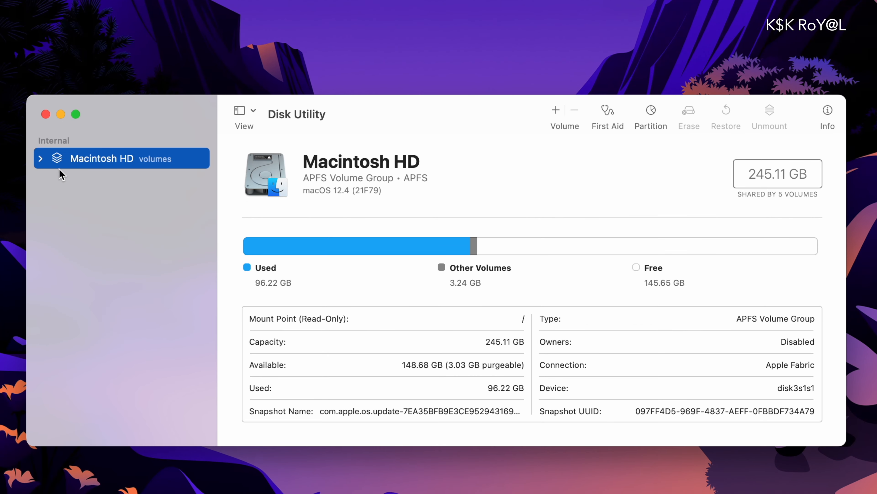
left_click(40, 159)
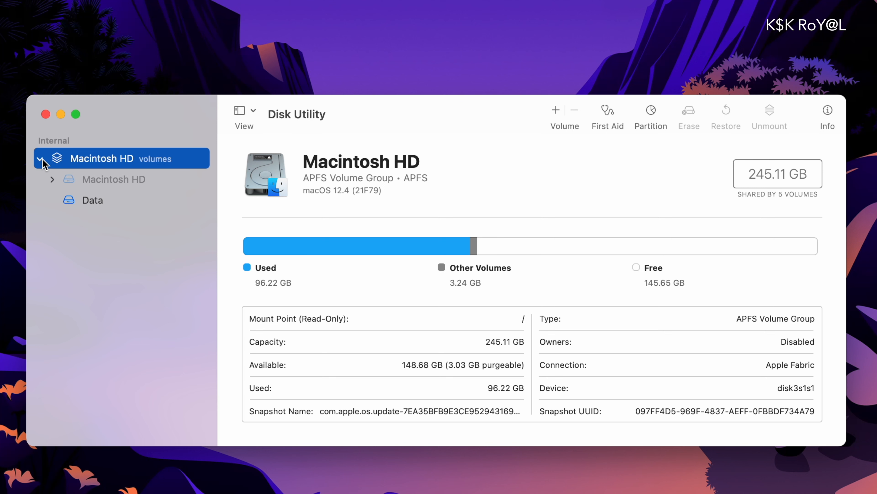
left_click(42, 160)
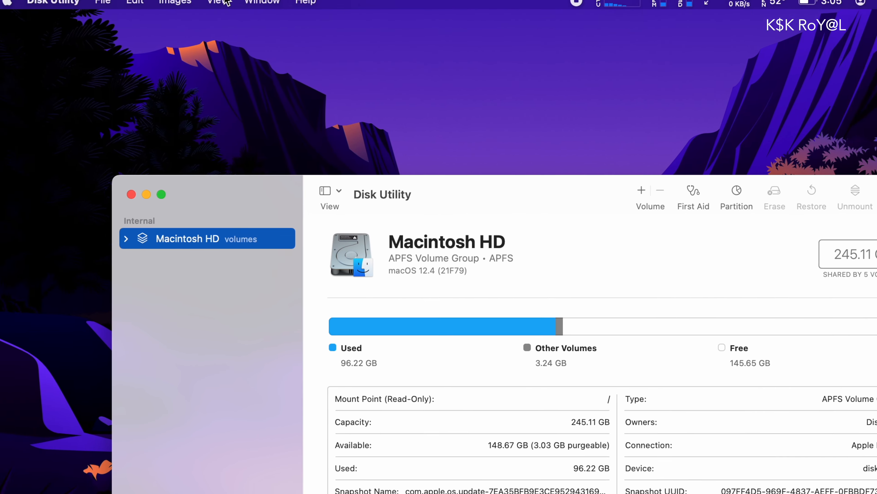
left_click(222, 2)
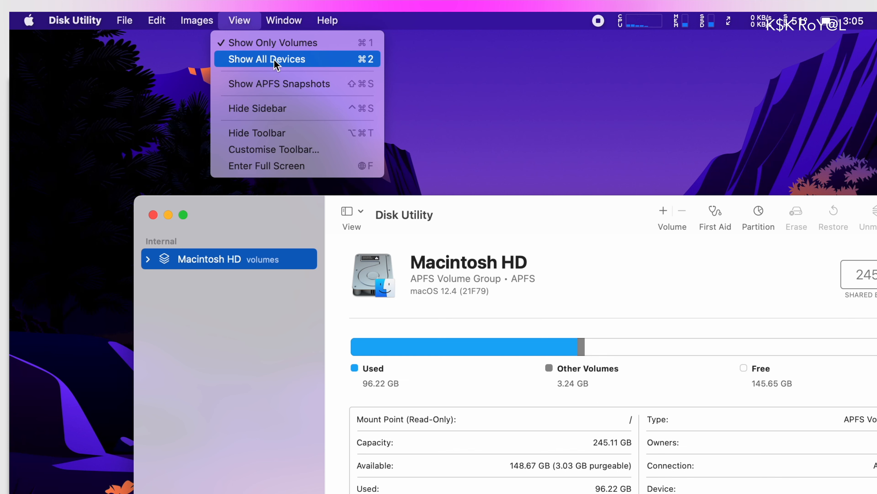
left_click(300, 62)
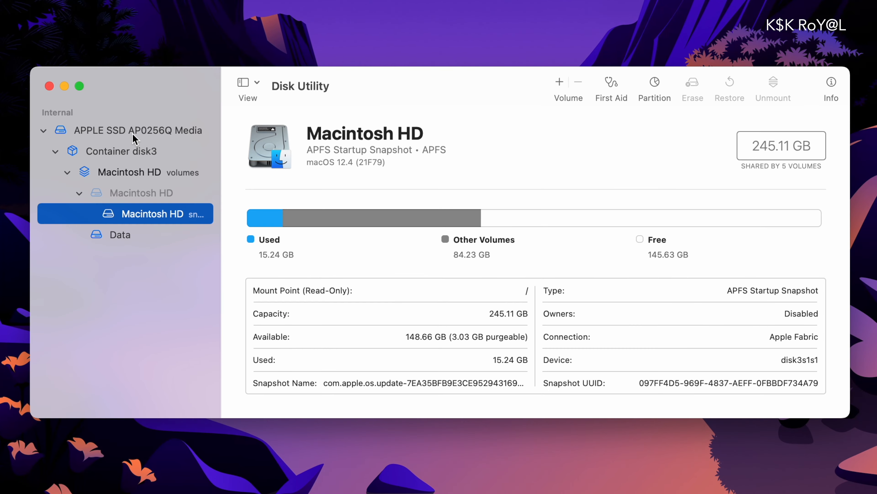
Add an APFS volume named "macOS Ventura BETA" to the Macintosh HD container on the APPLE SSD AP0256Q Media disk
left_click(134, 136)
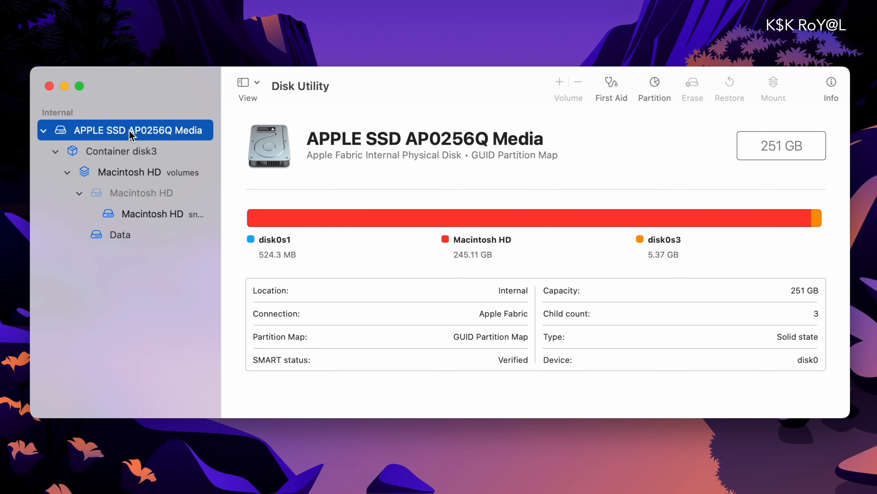
left_click(655, 85)
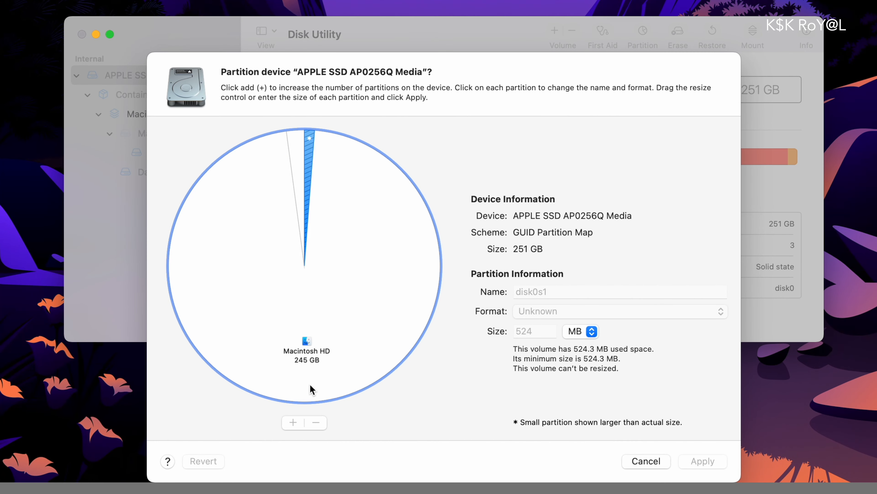
left_click(300, 368)
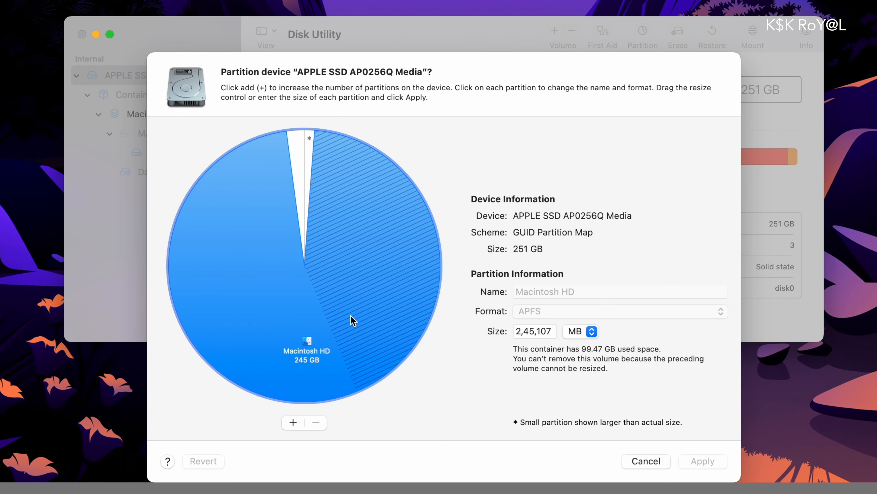
left_click(293, 422)
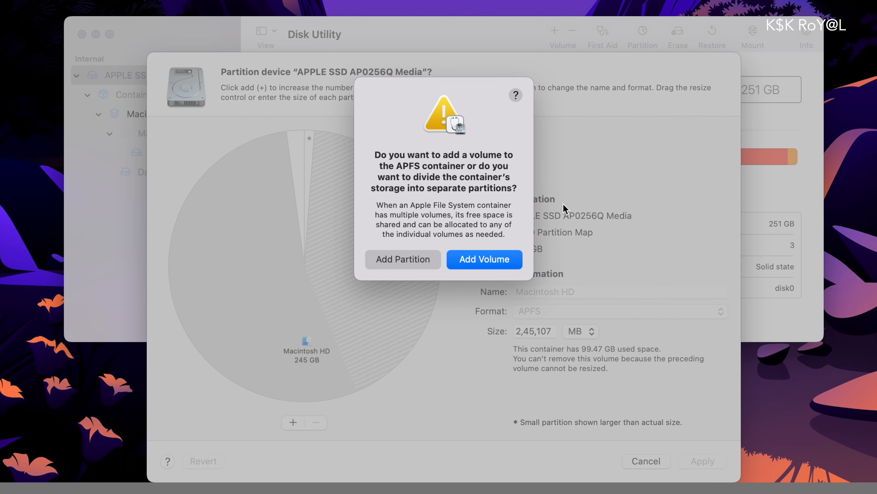
left_click(483, 259)
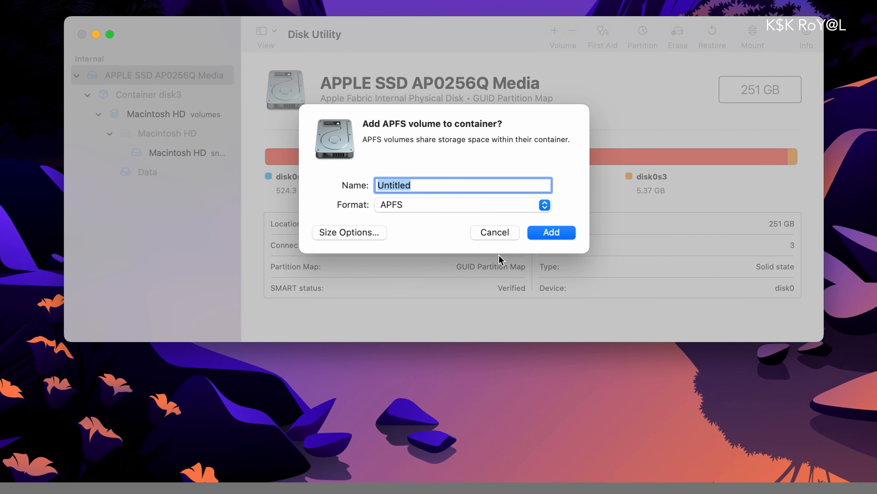
type("macOS Ventura BETA")
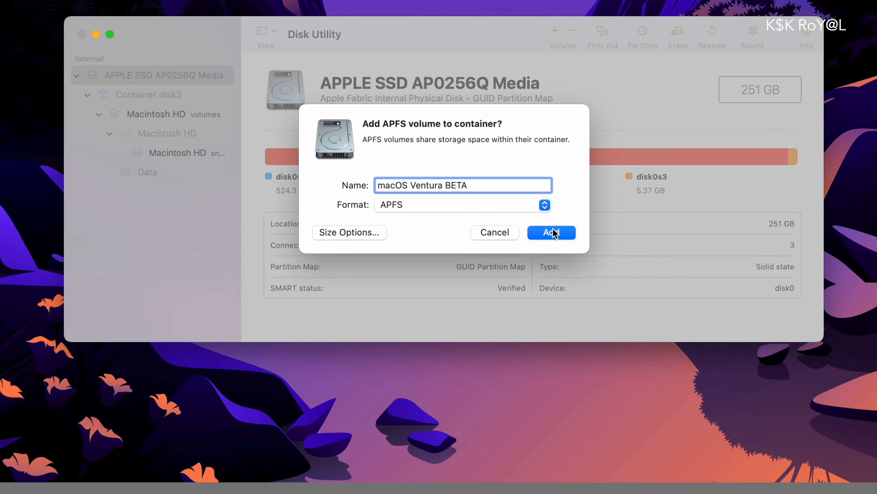
left_click(569, 236)
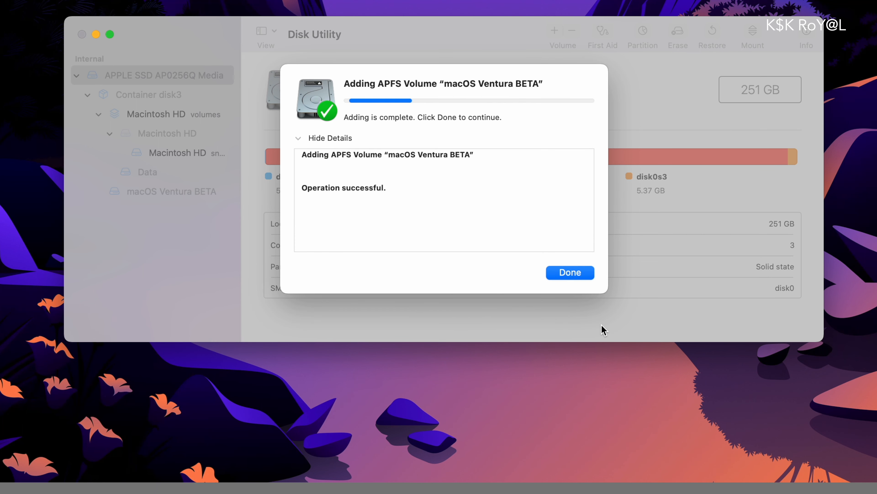
left_click(580, 276)
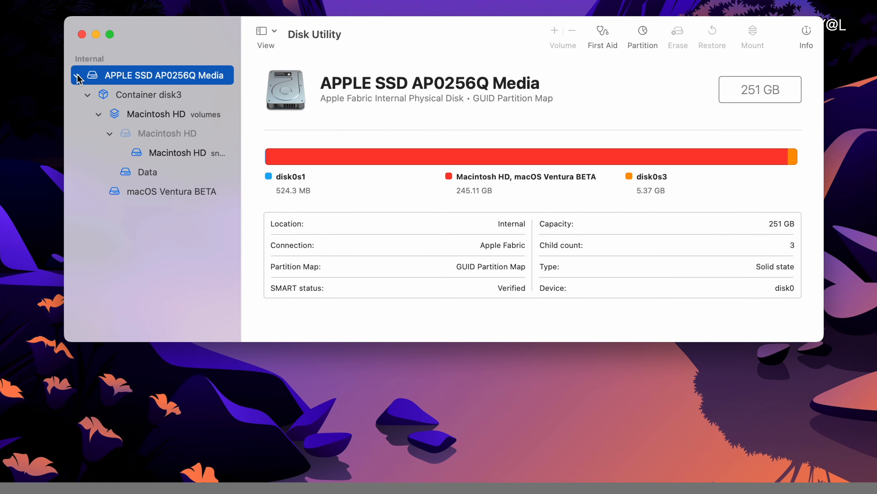
Review the SSD's device tree and inspect the macOS Ventura BETA volume
left_click(77, 76)
left_click(77, 75)
left_click(157, 192)
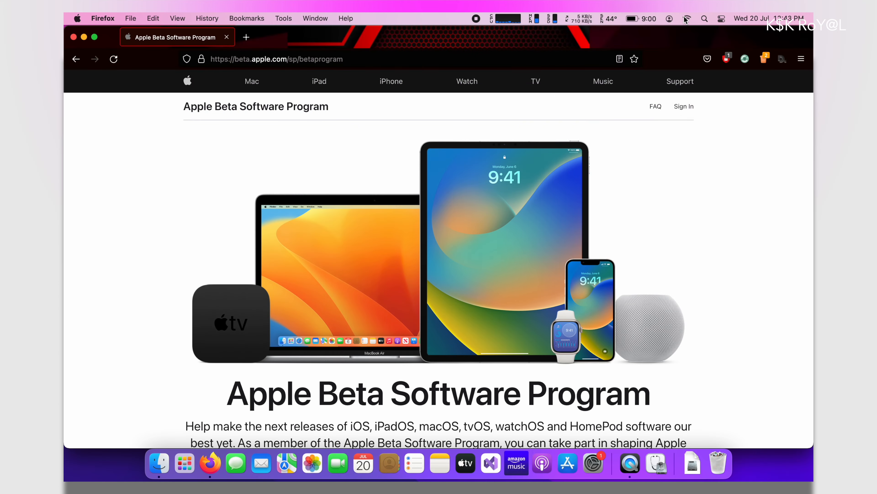
Check which Wi-Fi network the Mac is connected to
left_click(686, 18)
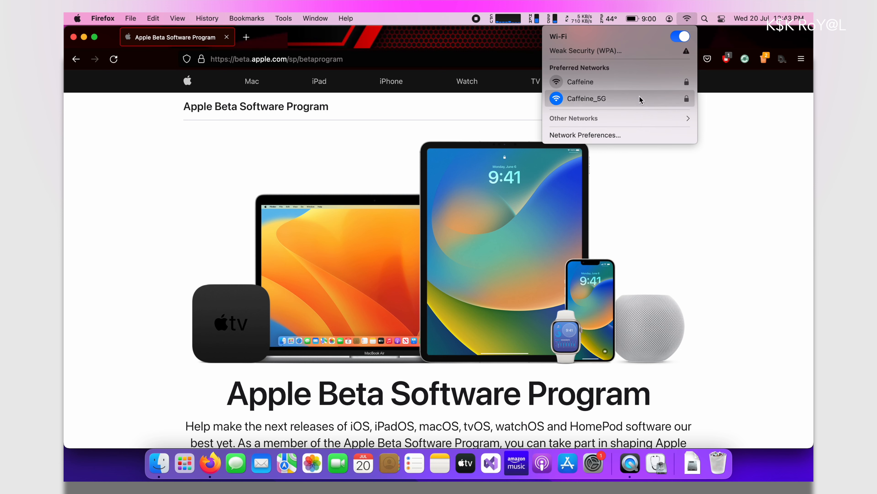
left_click(683, 235)
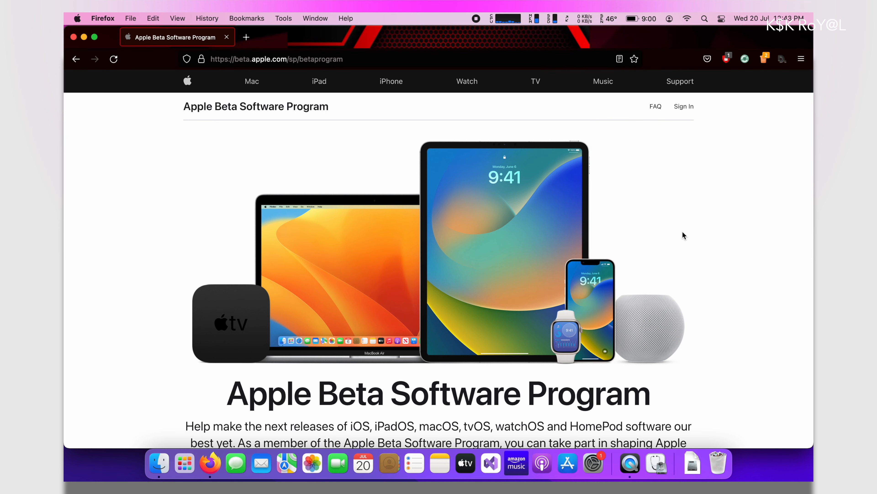
Open the macOS section of the Apple Beta Software Program guide and follow its link to enroll your Mac
scroll(683, 235, "down", 6)
double_click(397, 348)
left_click(473, 349)
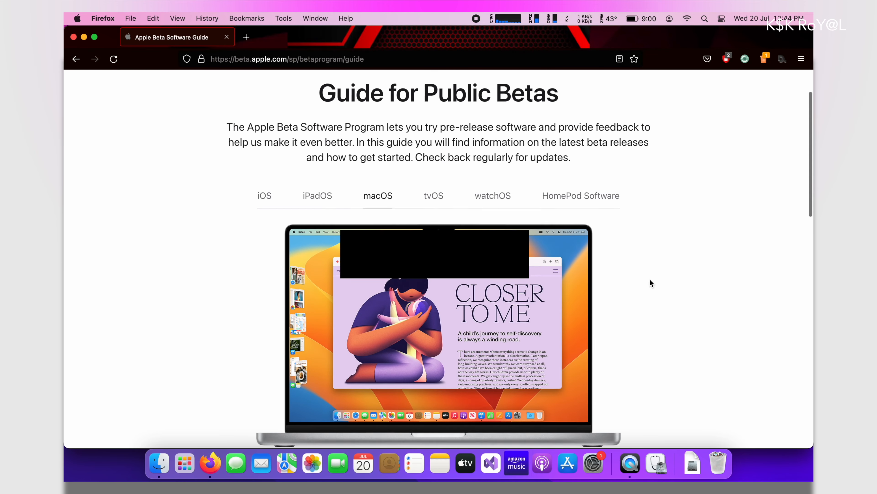
scroll(651, 282, "down", 15)
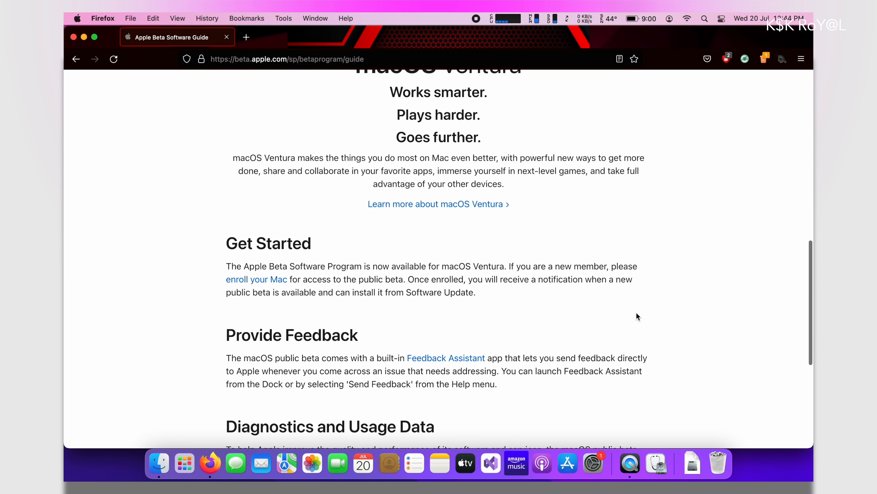
scroll(638, 317, "down", 3)
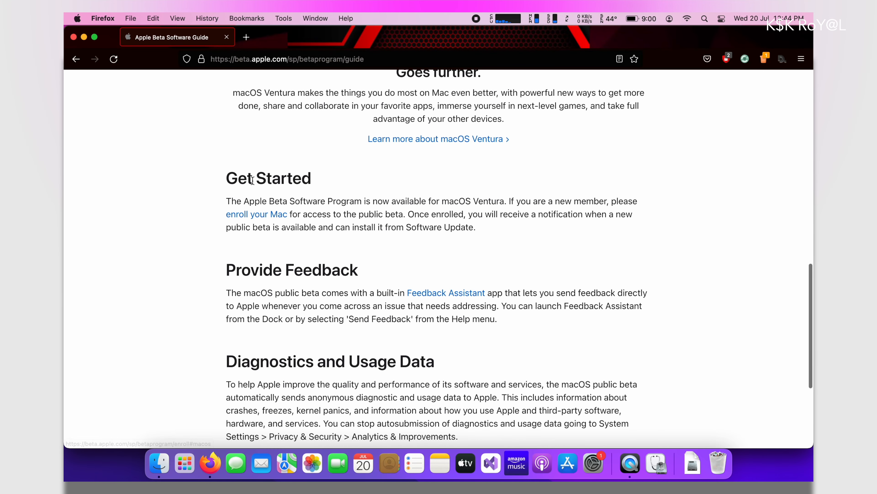
double_click(252, 180)
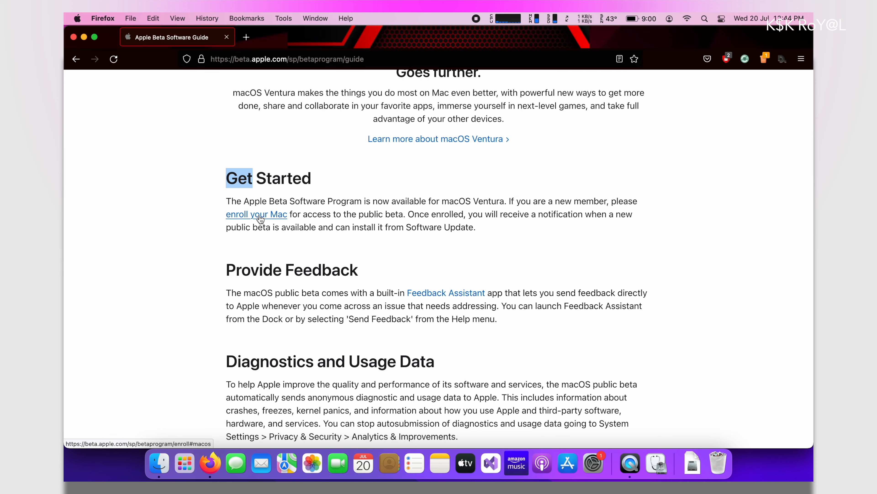
left_click(261, 219)
Download the macOS Public Beta Access Utility from the enrollment page and open the macOSPublicBetaAccessUtility.dmg disk image
scroll(401, 297, "down", 10)
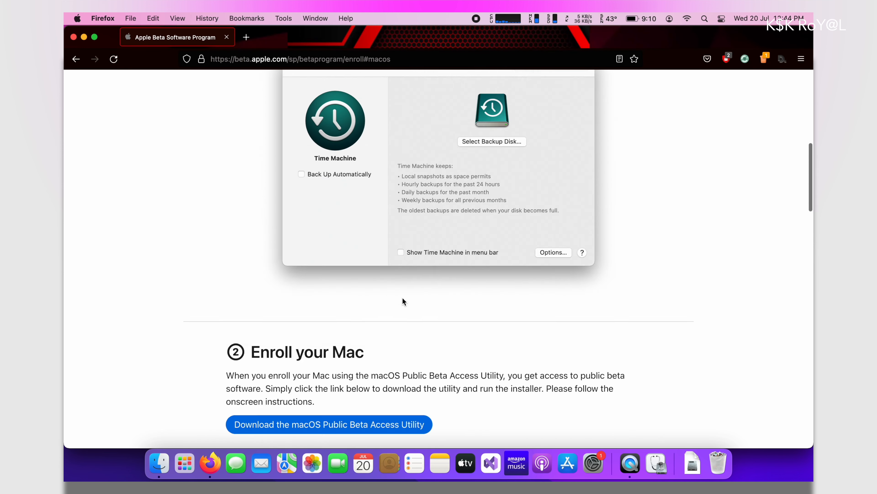
scroll(403, 301, "down", 7)
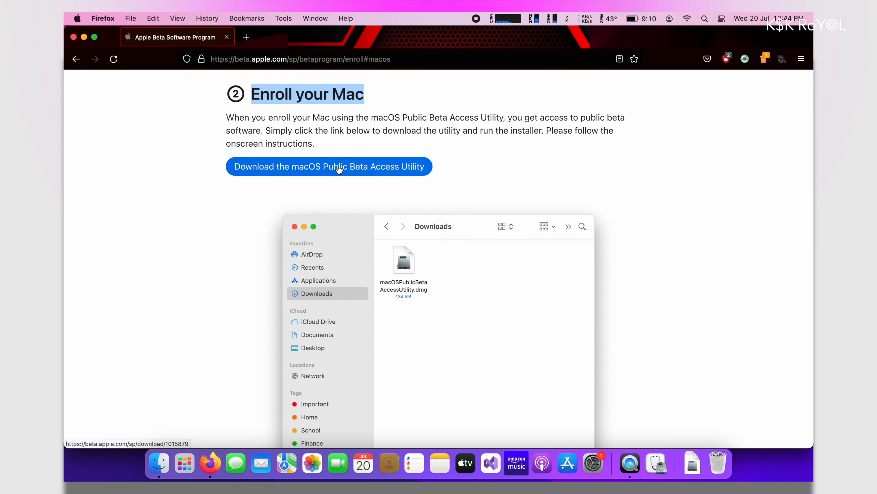
left_click(338, 170)
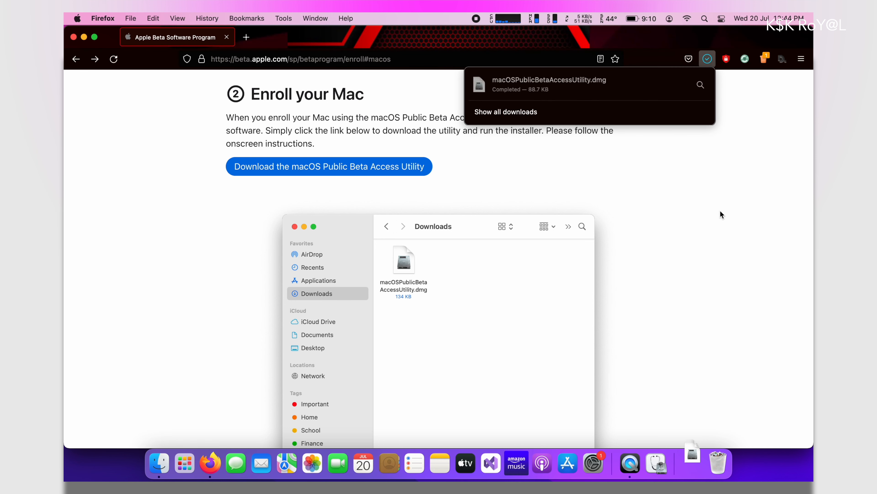
left_click(593, 92)
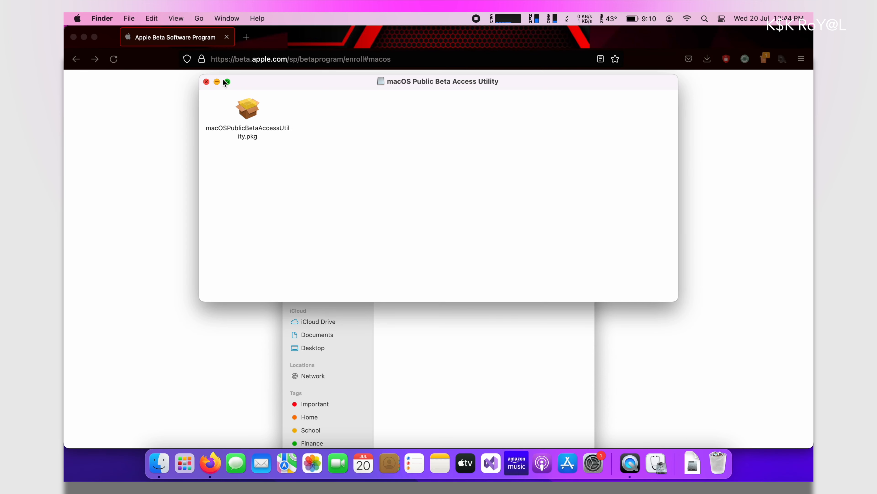
Minimize the browser, launch macOSPublicBetaAccessUtility.pkg and dismiss the Time Machine backup warning
left_click(85, 37)
left_click(248, 114)
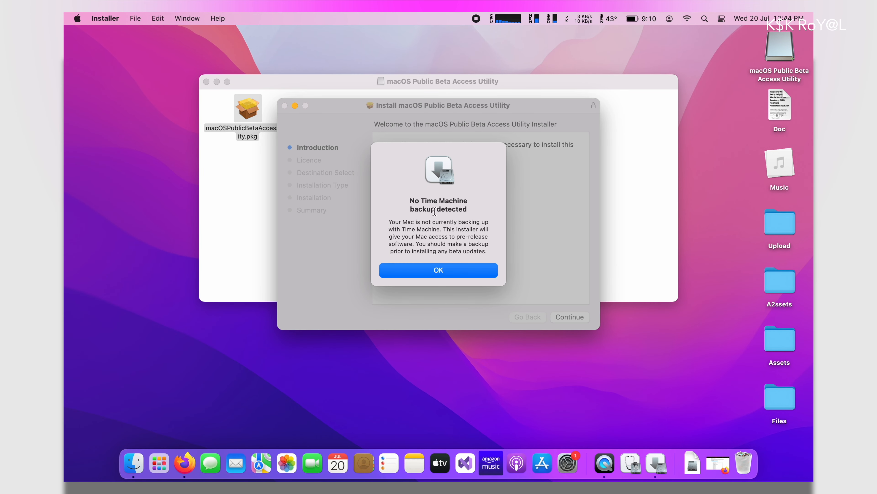
left_click(447, 269)
Agree to the licence and install the beta access utility on Macintosh HD, authorizing with the account password
left_click(573, 318)
left_click(573, 318)
left_click(550, 246)
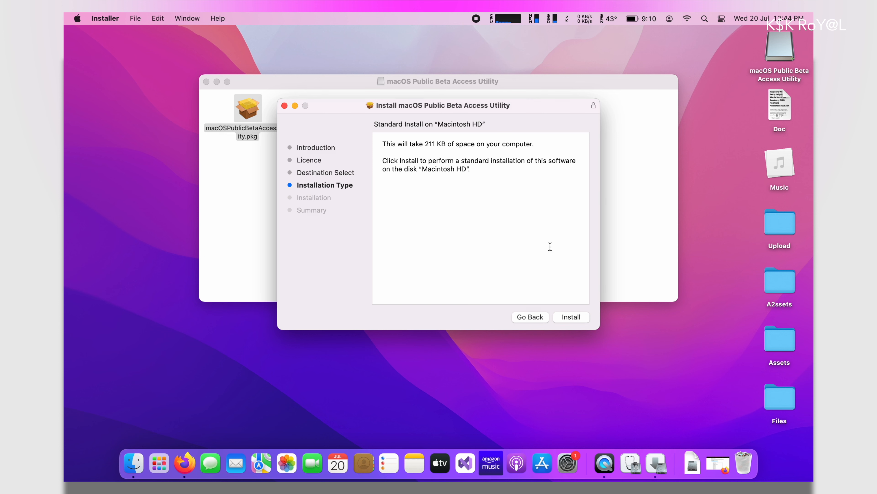
left_click(572, 317)
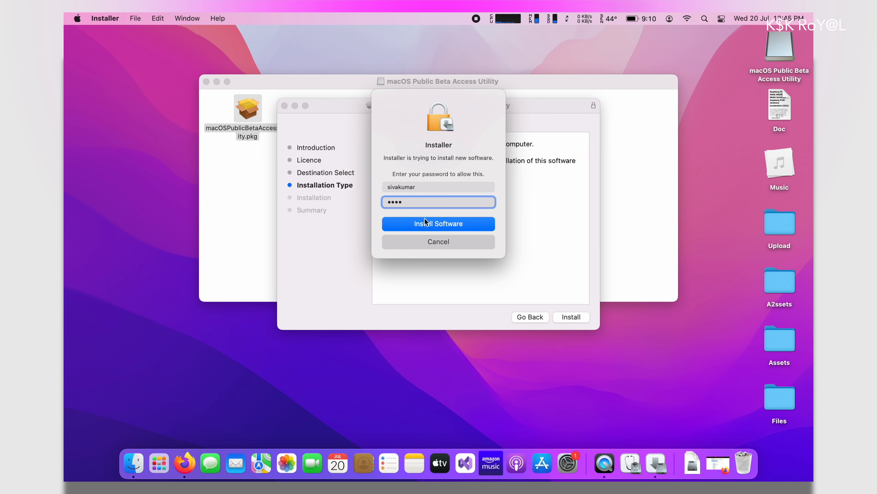
left_click(436, 222)
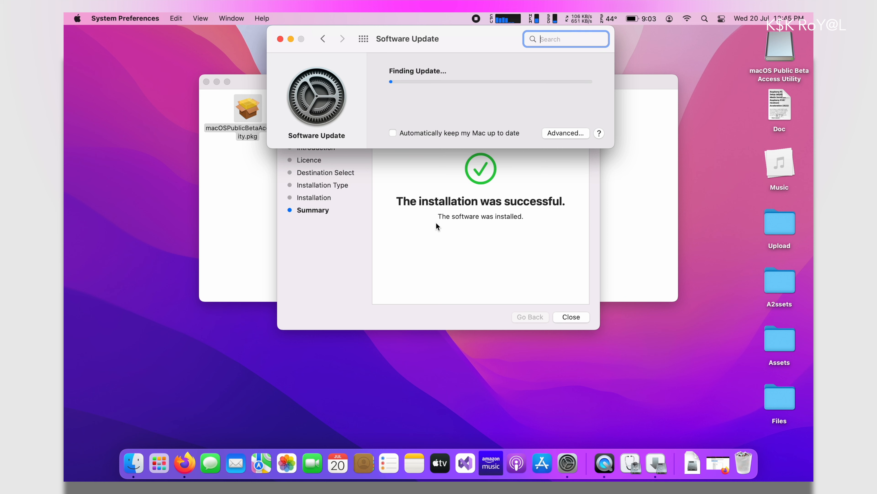
Move the Software Update window off the installer, then close the finished installer and send its package to the Bin
left_click(449, 46)
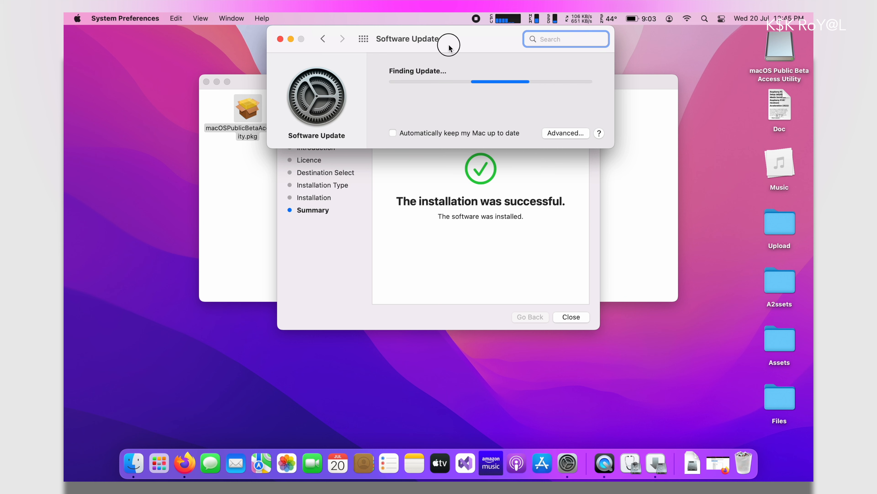
left_click_drag(449, 46, 434, 147)
left_click(573, 318)
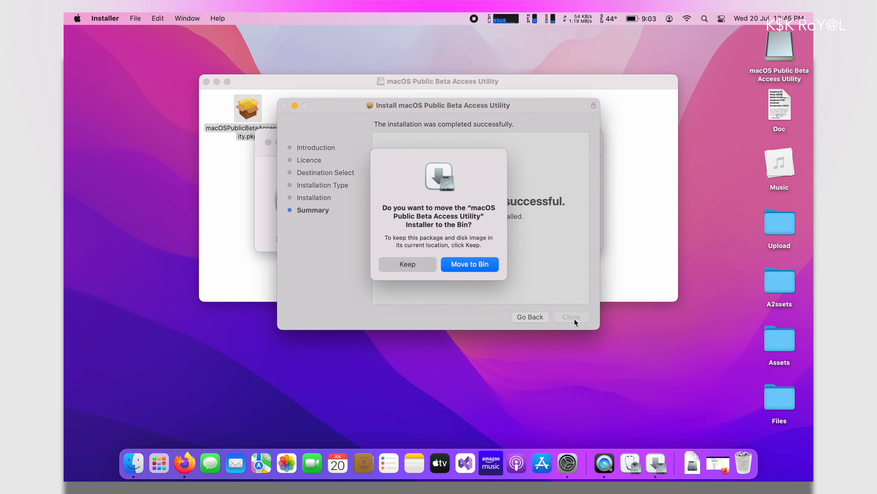
left_click(469, 264)
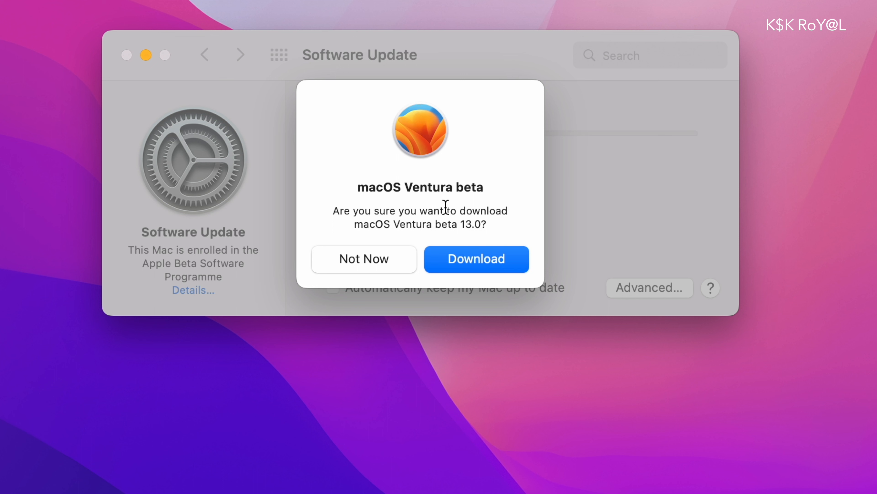
Check the version in the macOS Ventura beta prompt and confirm the download of beta 13.0
triple_click(449, 223)
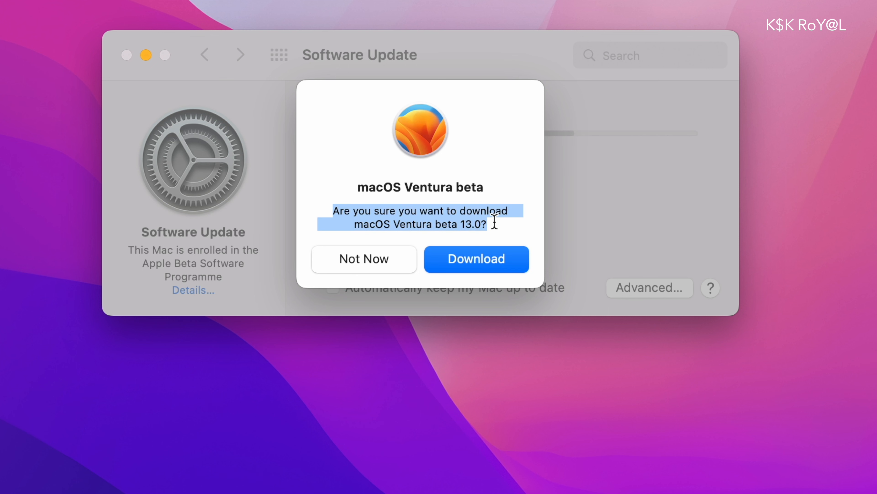
double_click(470, 224)
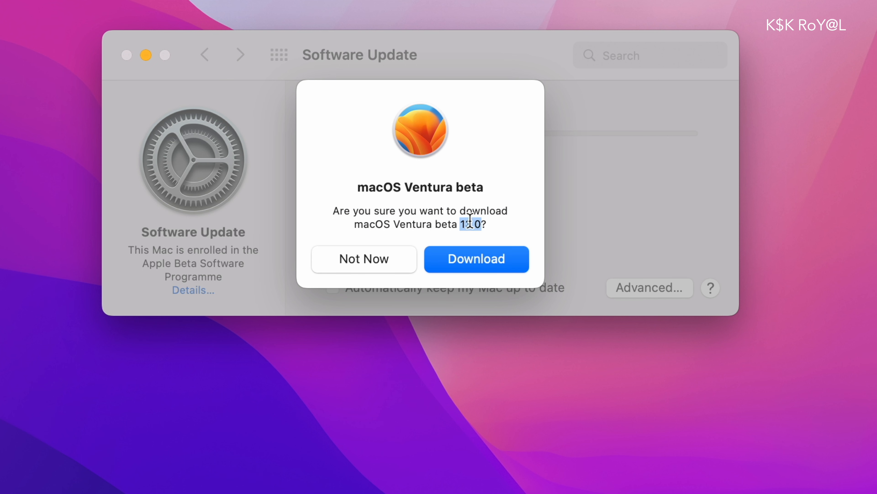
left_click(494, 253)
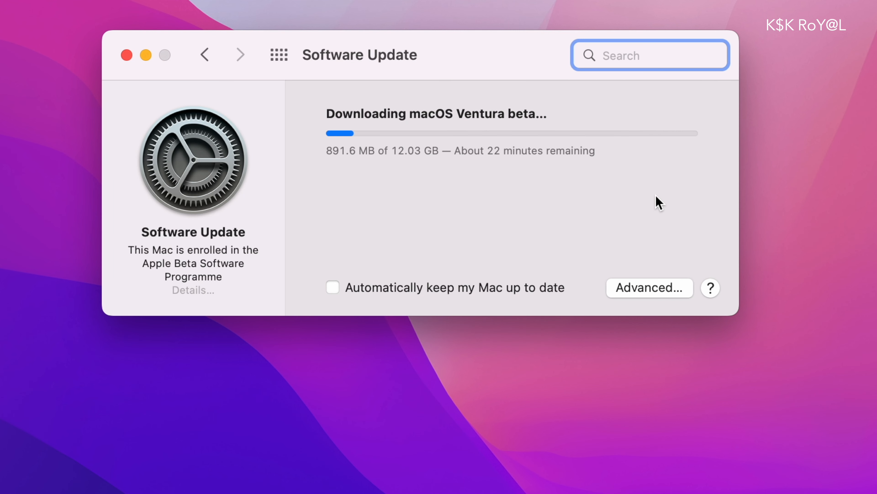